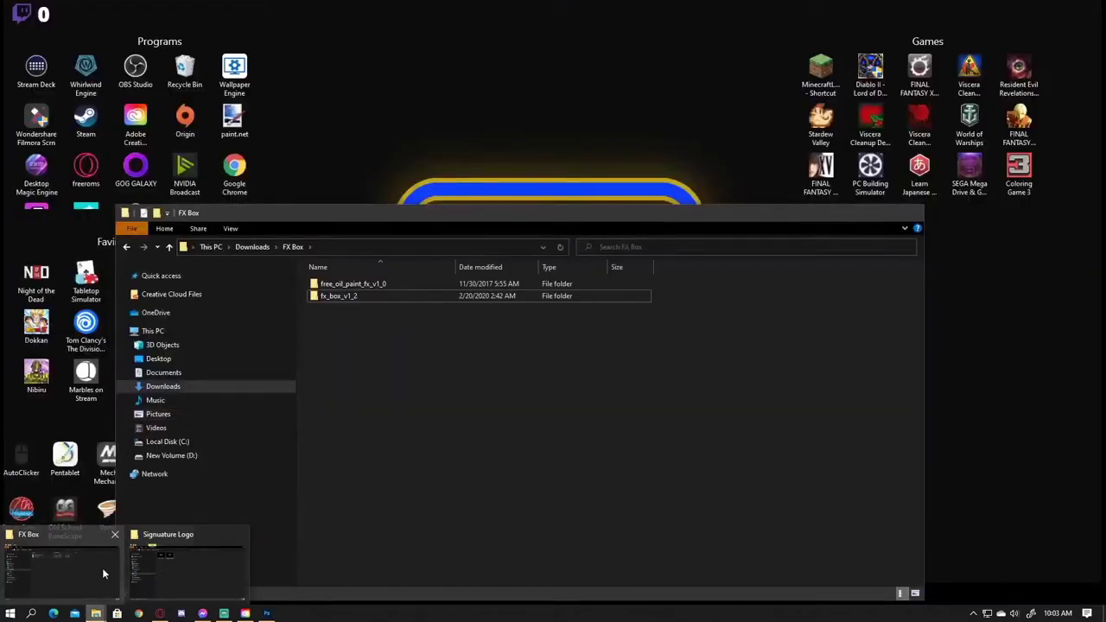
Bring the FX Box File Explorer window forward and go from Pictures to the Downloads folder
{"action": "left_click", "coordinate": [90, 568]}
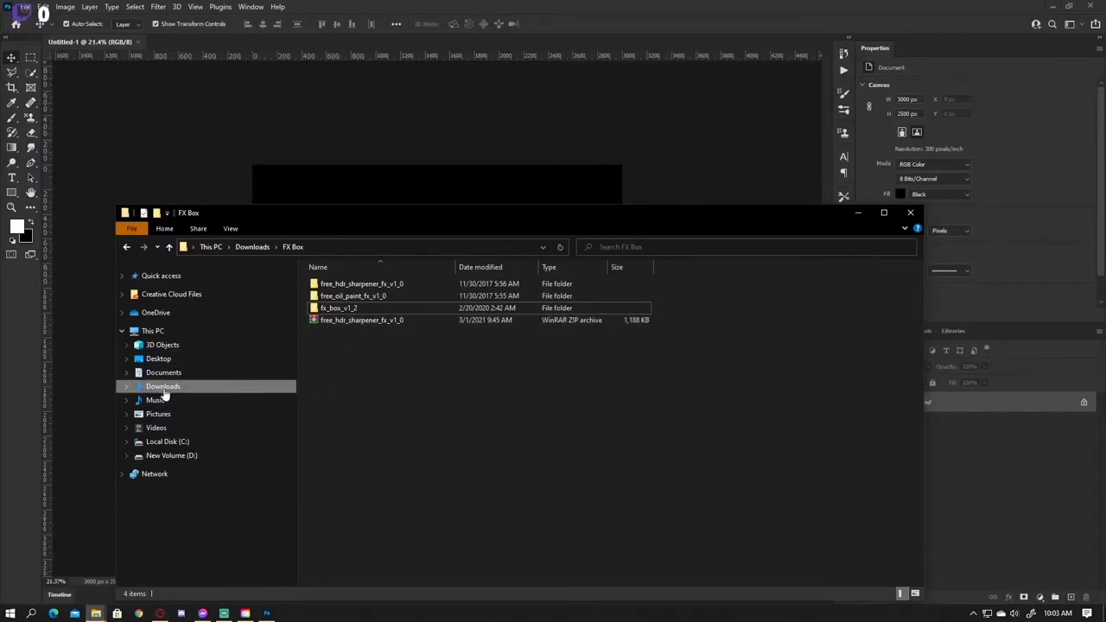
{"action": "left_click", "coordinate": [158, 414]}
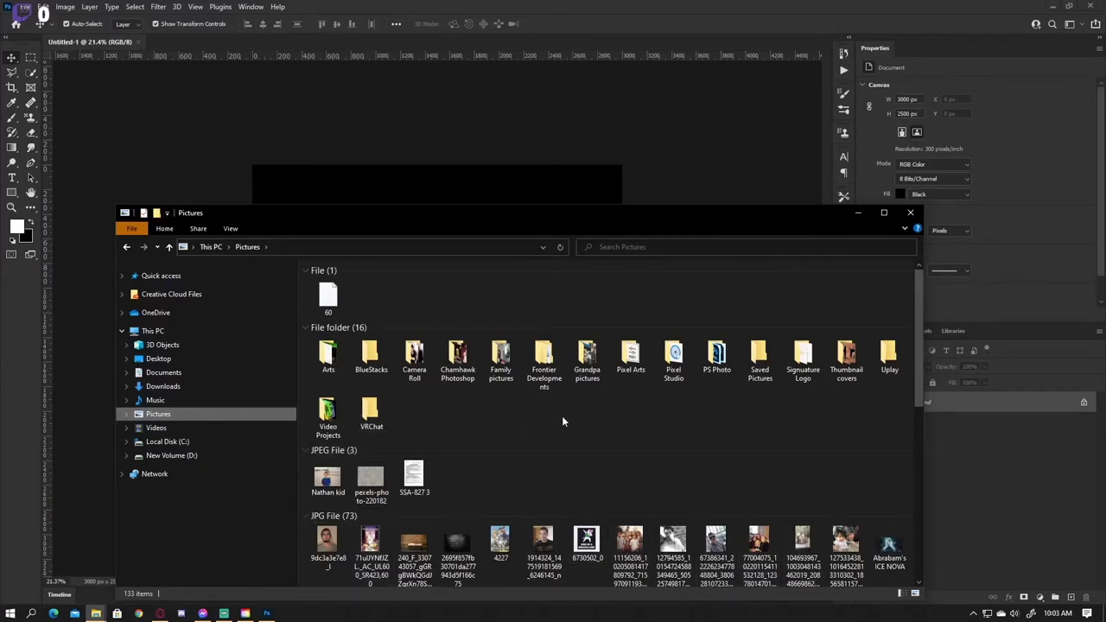
{"action": "scroll", "coordinate": [562, 418], "scroll_direction": "down", "scroll_amount": 3}
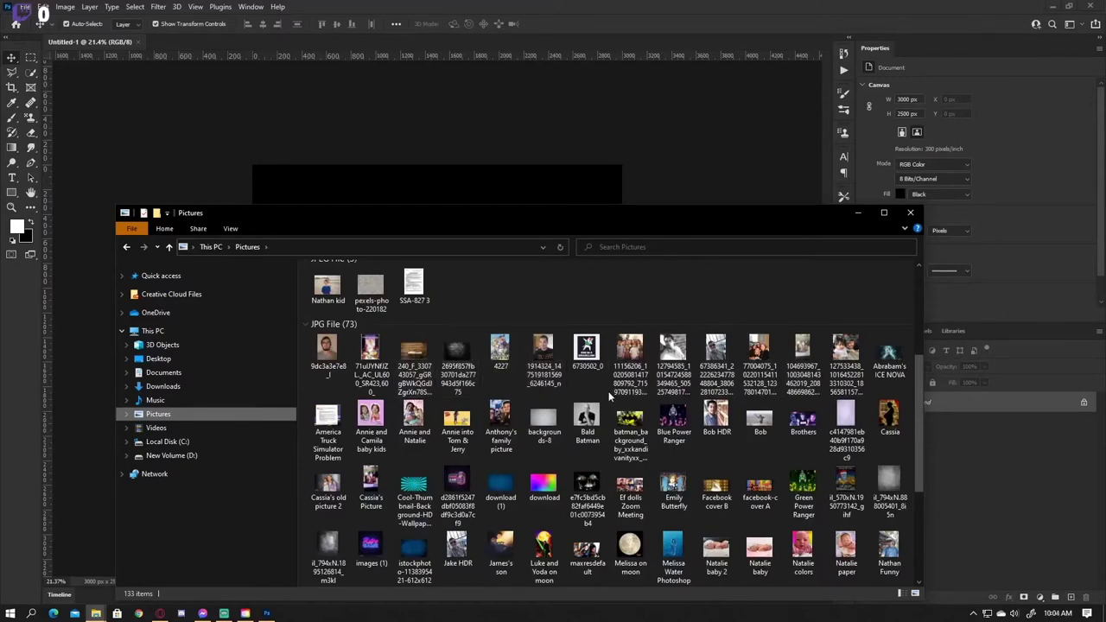
{"action": "scroll", "coordinate": [608, 397], "scroll_direction": "up", "scroll_amount": 3}
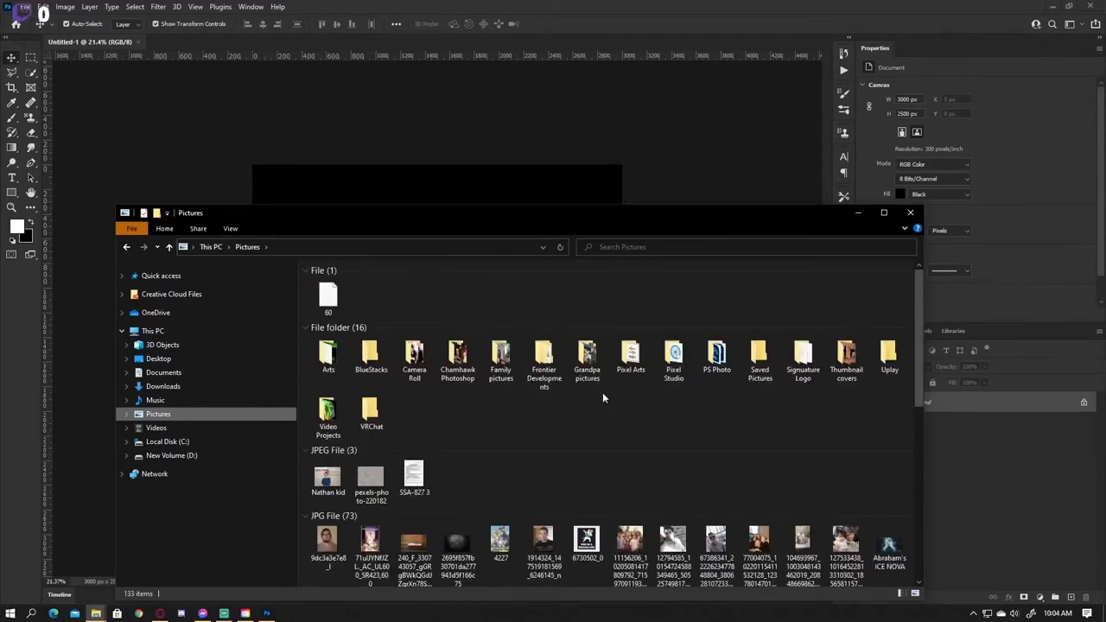
{"action": "left_click", "coordinate": [175, 389]}
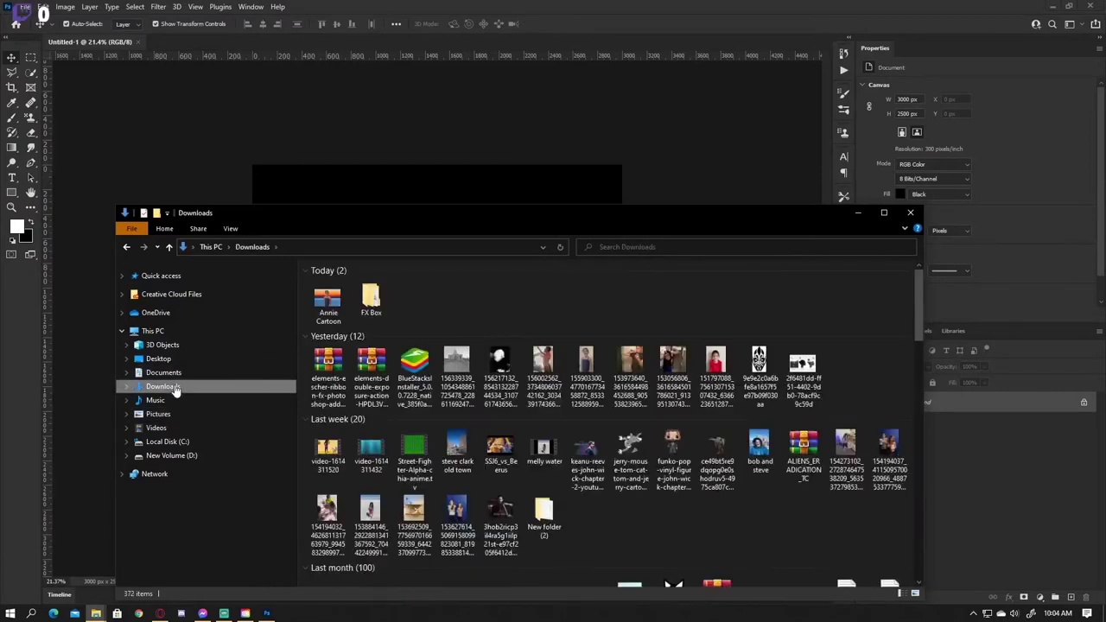
Place the boy's portrait on the canvas and select him with Select > Subject
{"action": "mouse_move", "coordinate": [716, 367]}
{"action": "left_mouse_down"}
{"action": "mouse_move", "coordinate": [675, 259]}
{"action": "mouse_move", "coordinate": [511, 371]}
{"action": "left_mouse_up"}
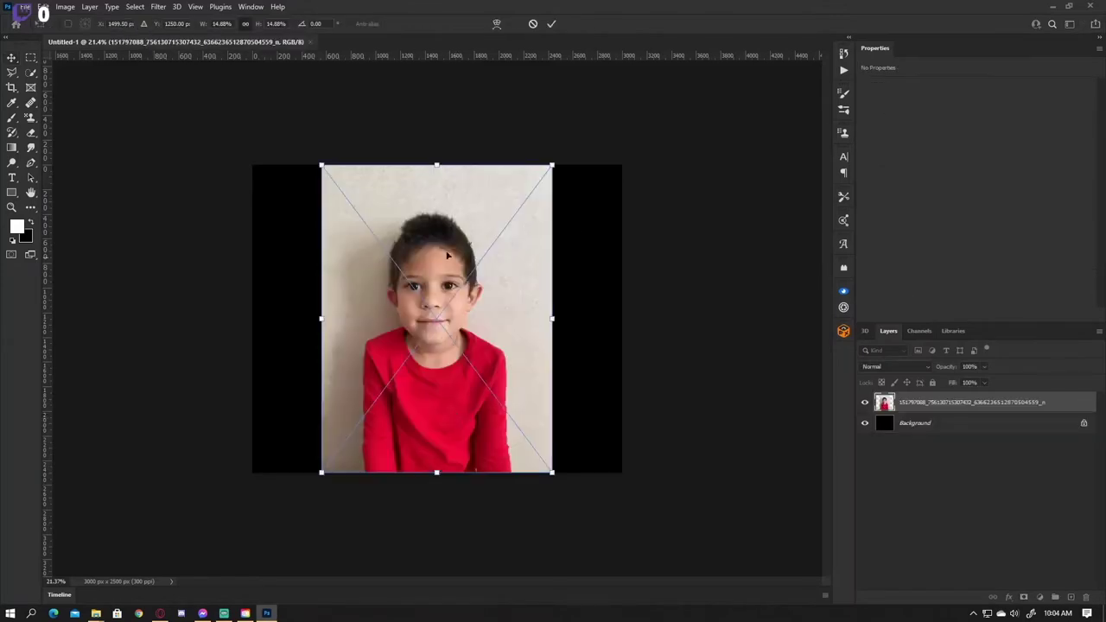
{"action": "left_click", "coordinate": [551, 23]}
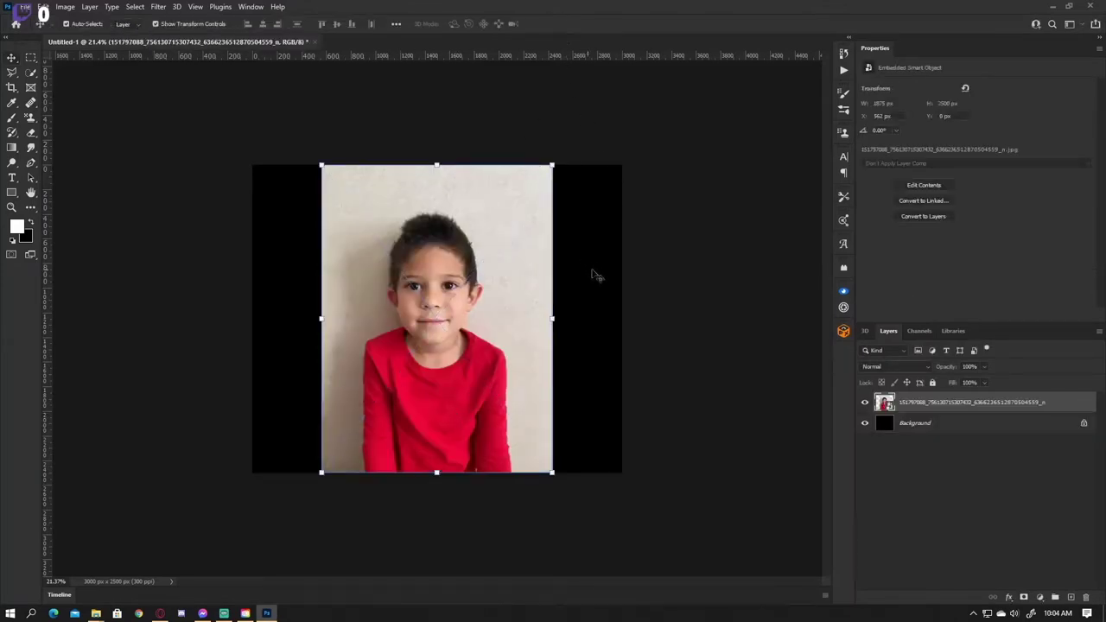
{"action": "left_click", "coordinate": [135, 7]}
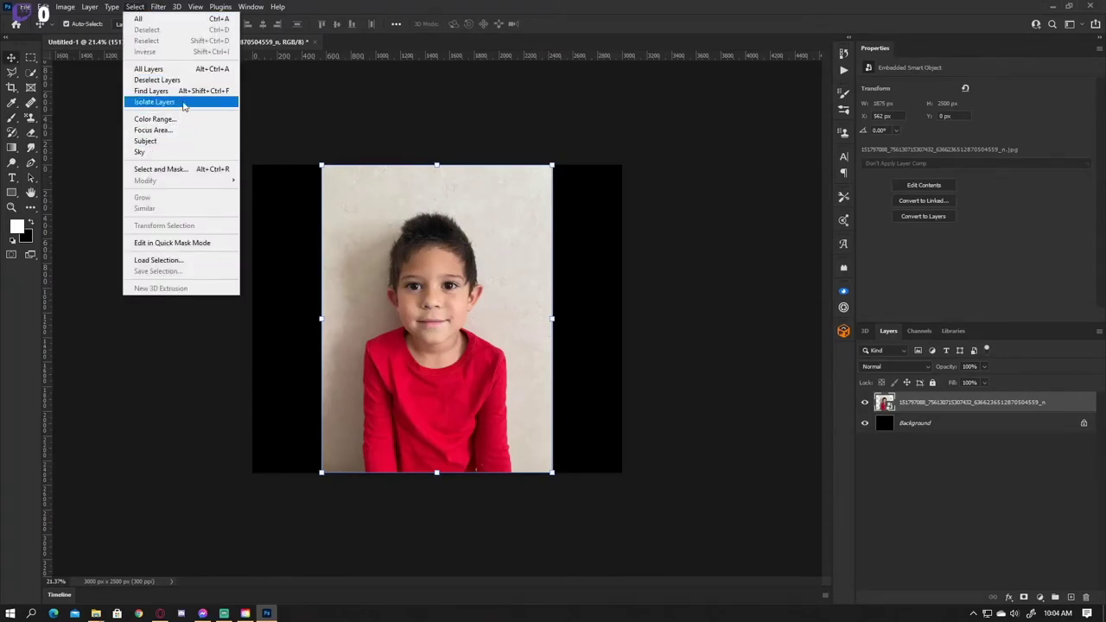
{"action": "key", "text": "Escape"}
{"action": "left_click", "coordinate": [138, 8]}
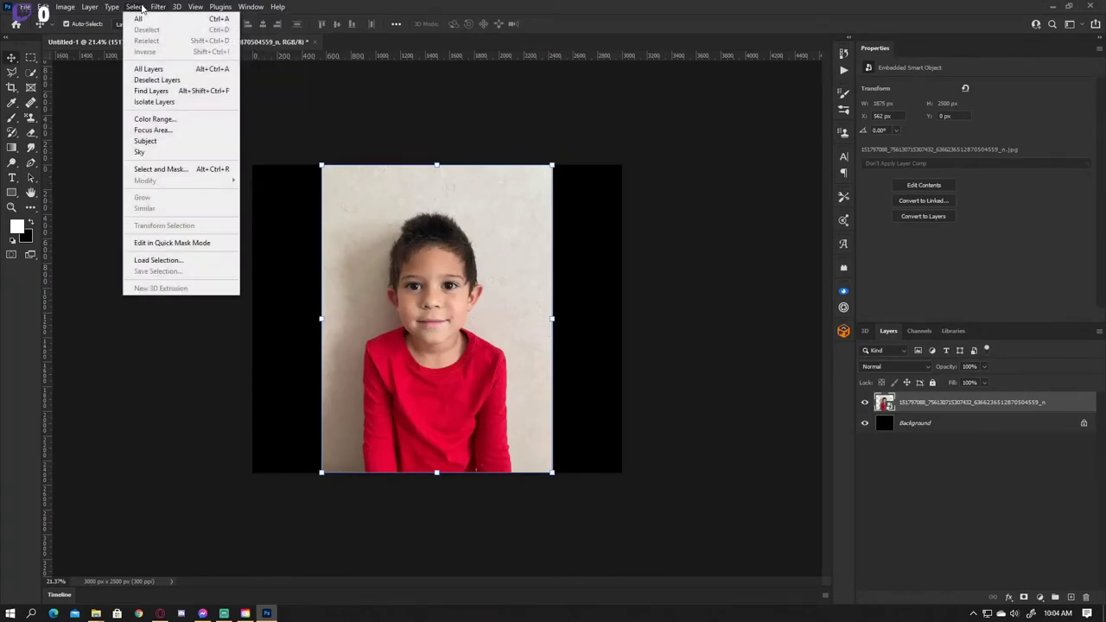
{"action": "left_click", "coordinate": [146, 141]}
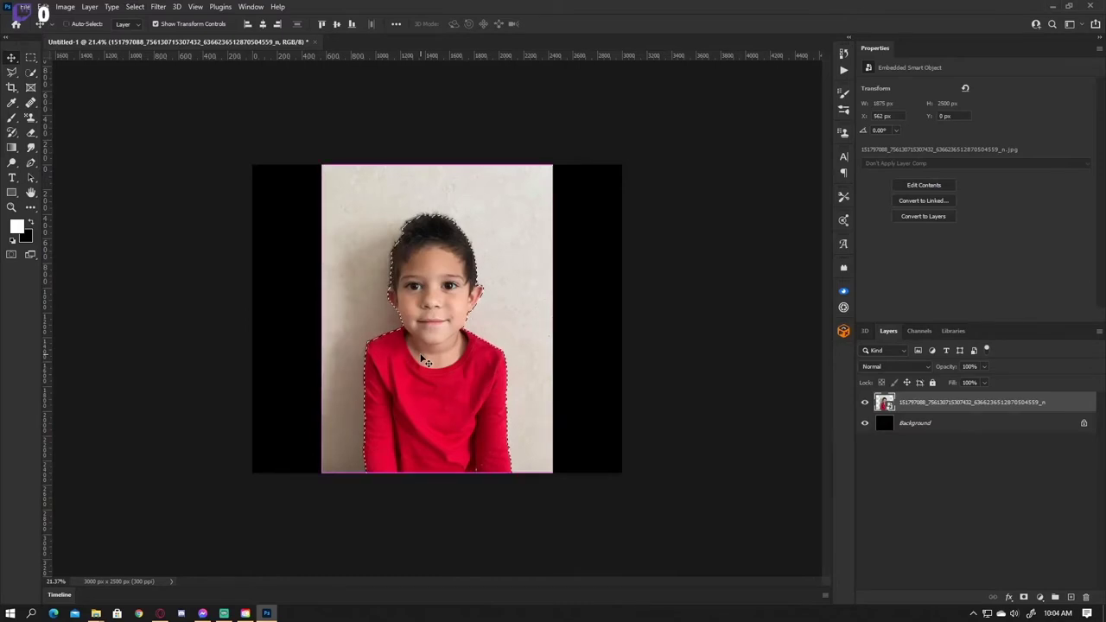
Copy the selected boy onto Layer 1 and delete the original photo layer
{"action": "key", "text": "ctrl+j"}
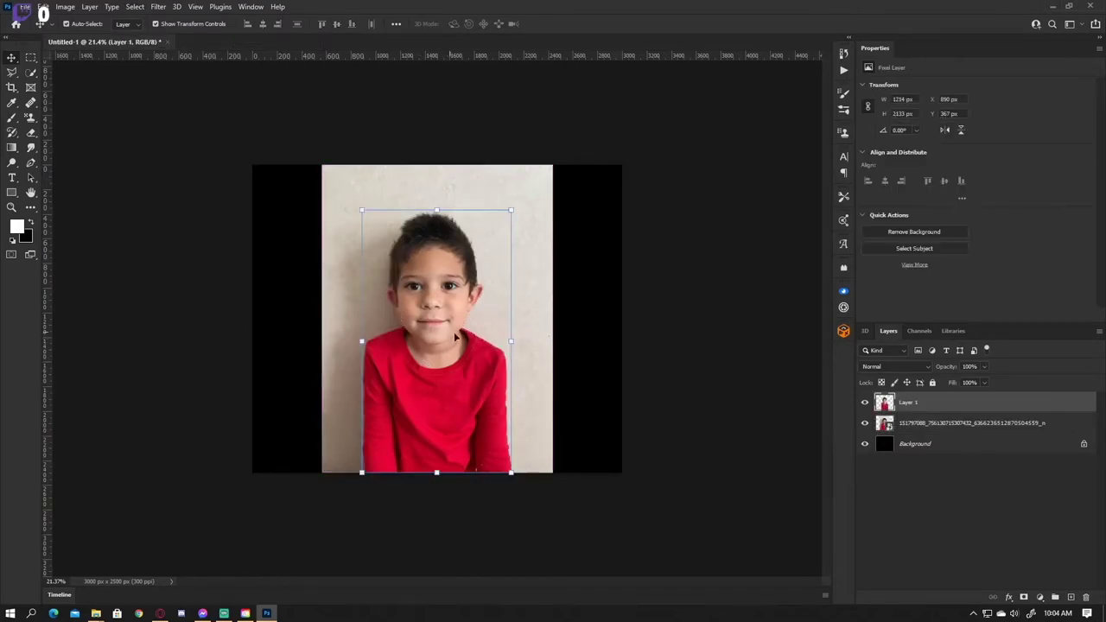
{"action": "left_click", "coordinate": [909, 426]}
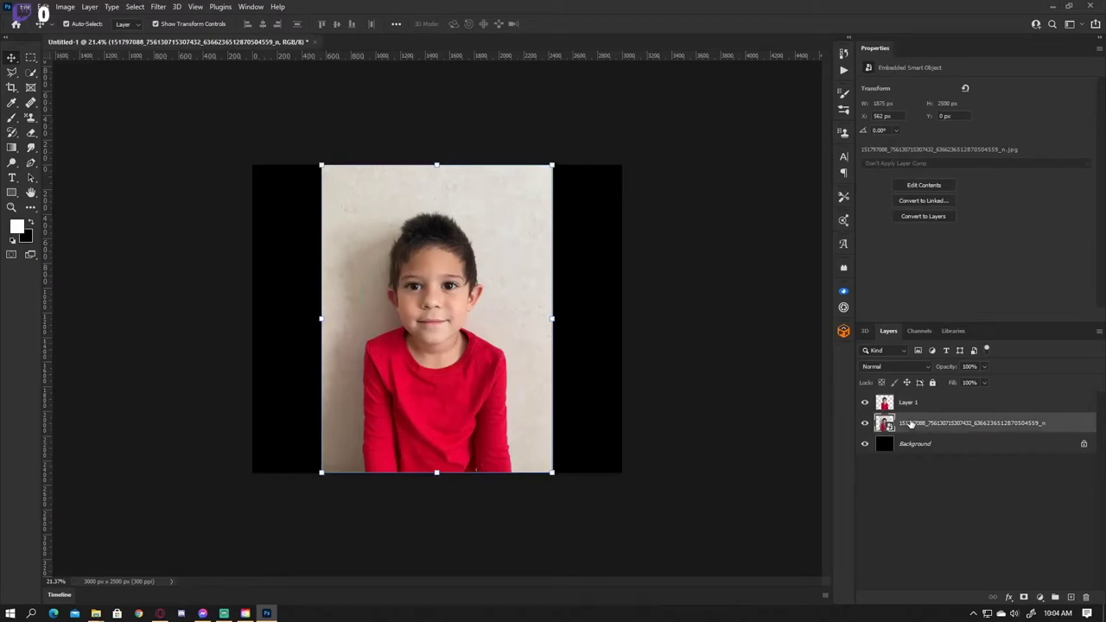
{"action": "key", "text": "Delete"}
Merge Layer 1 and the black Background into one layer, then add a new empty Layer 1
{"action": "left_click", "coordinate": [919, 404]}
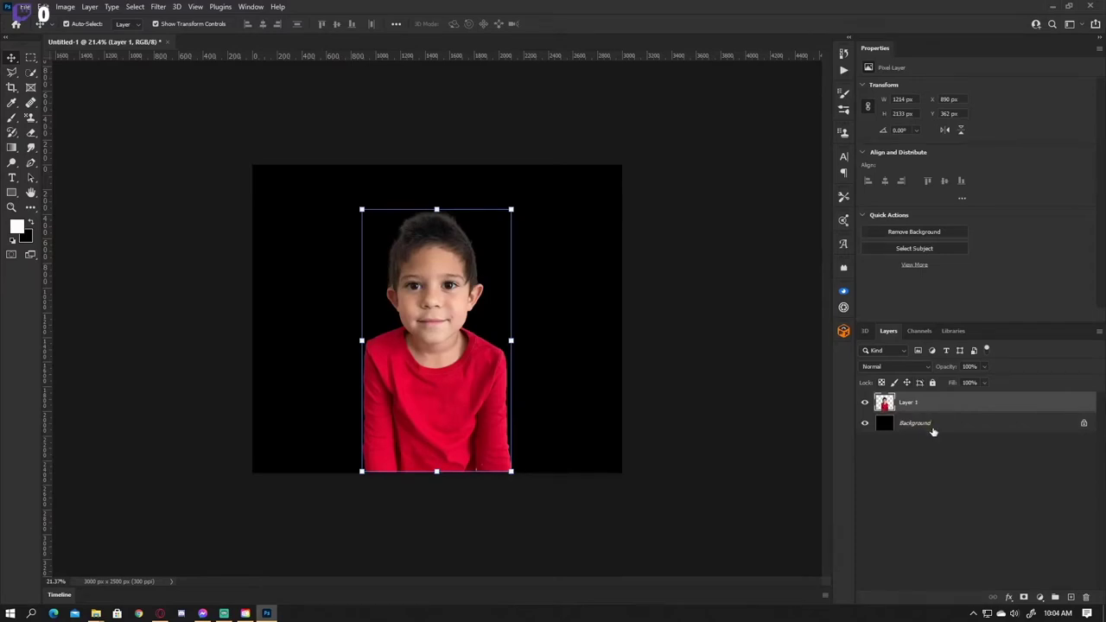
{"action": "left_click", "coordinate": [933, 430], "text": "shift"}
{"action": "right_click", "coordinate": [933, 430]}
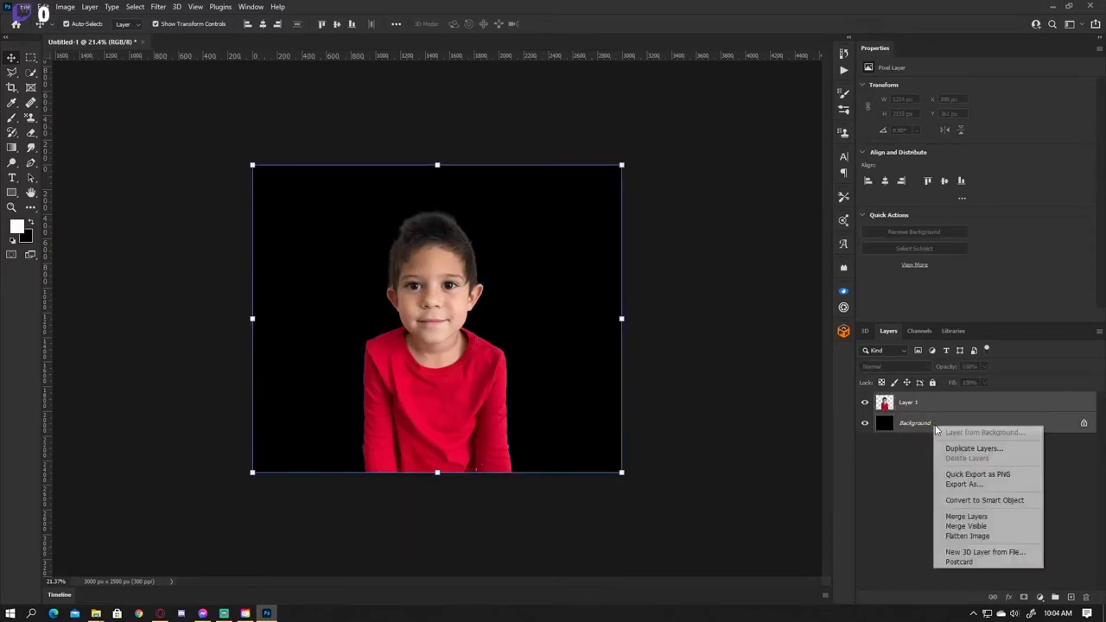
{"action": "left_click", "coordinate": [972, 518]}
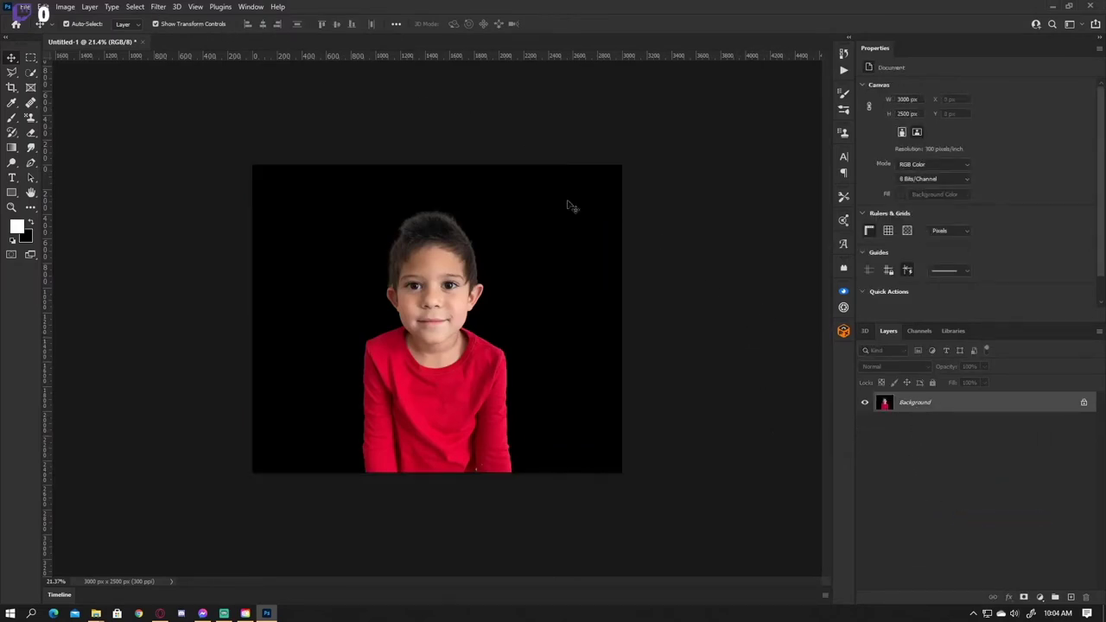
{"action": "left_click", "coordinate": [1072, 598]}
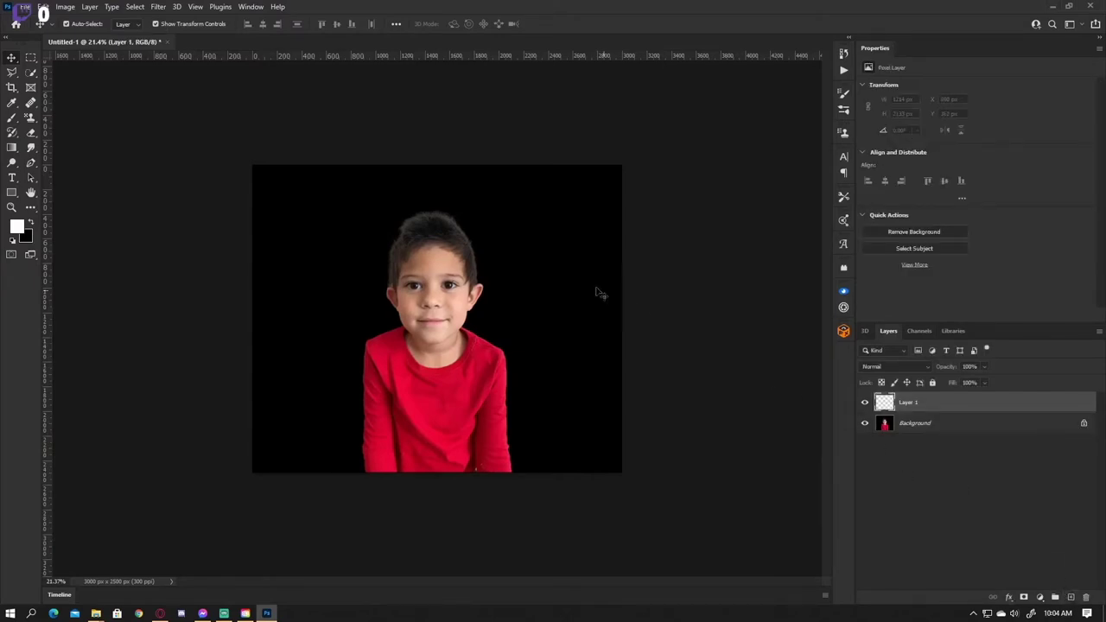
Select the boy with Select > Subject on the Background layer
{"action": "left_click", "coordinate": [134, 7]}
{"action": "left_click", "coordinate": [179, 141]}
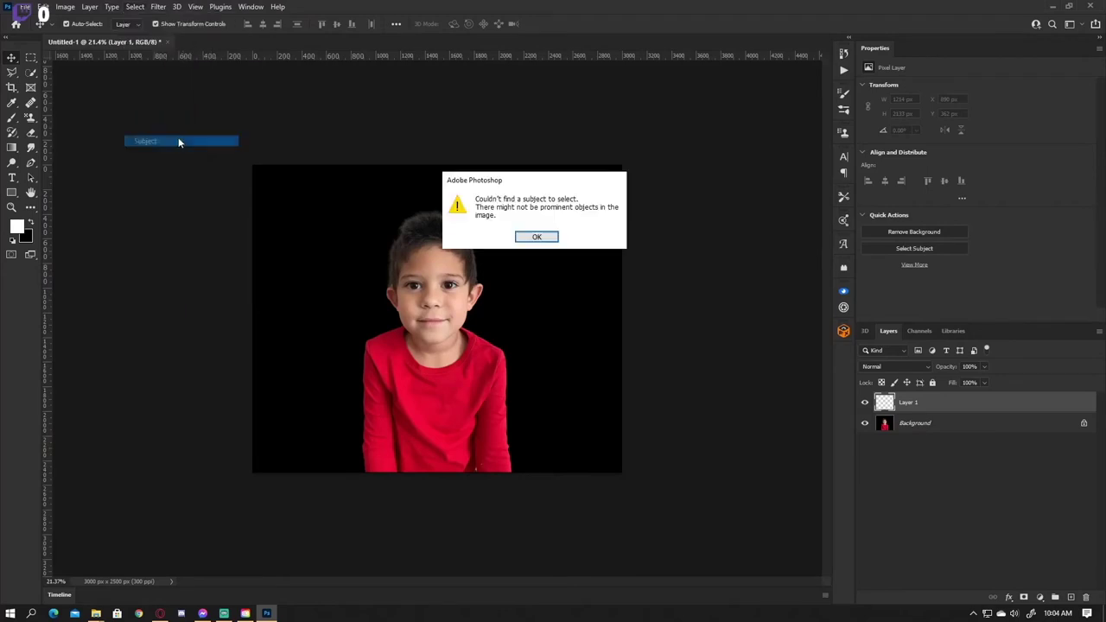
{"action": "left_click", "coordinate": [539, 239]}
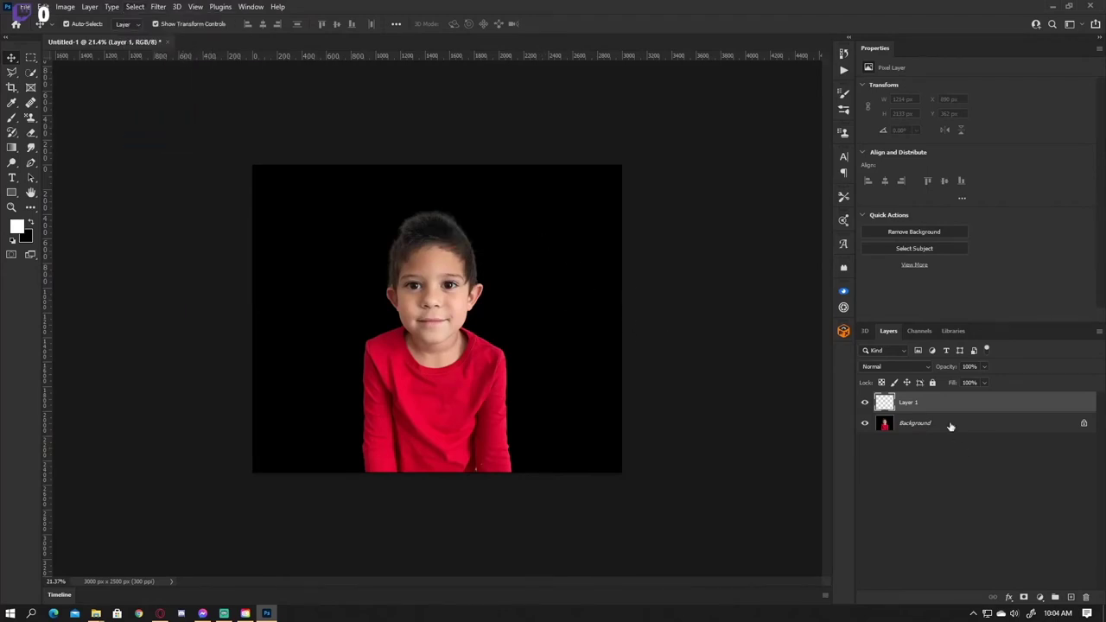
{"action": "left_click", "coordinate": [951, 425]}
{"action": "left_click", "coordinate": [135, 7]}
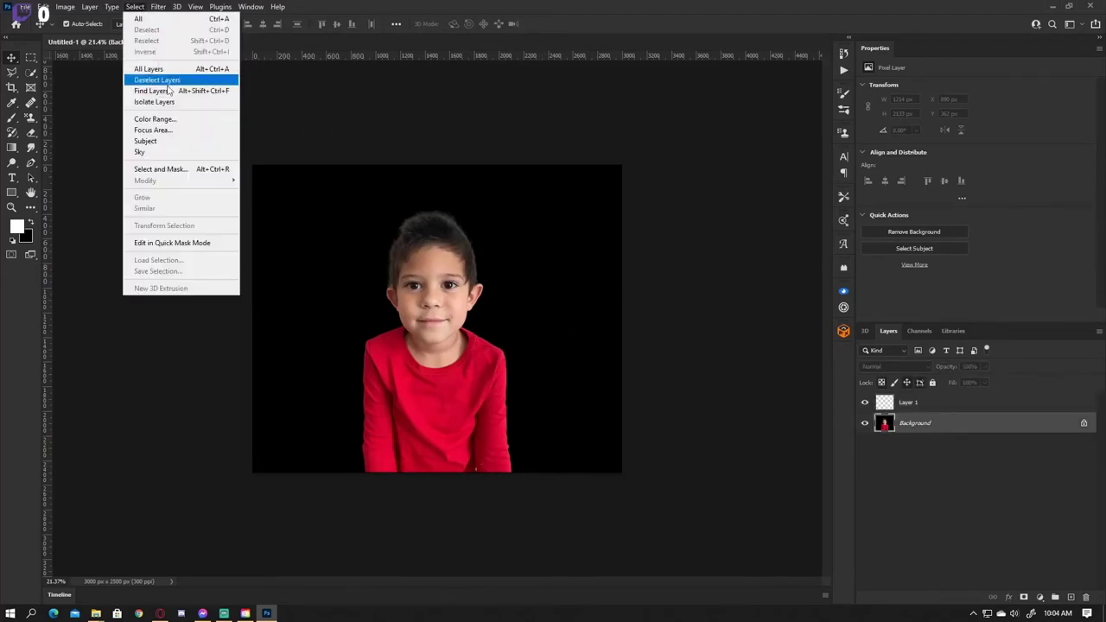
{"action": "left_click", "coordinate": [179, 141]}
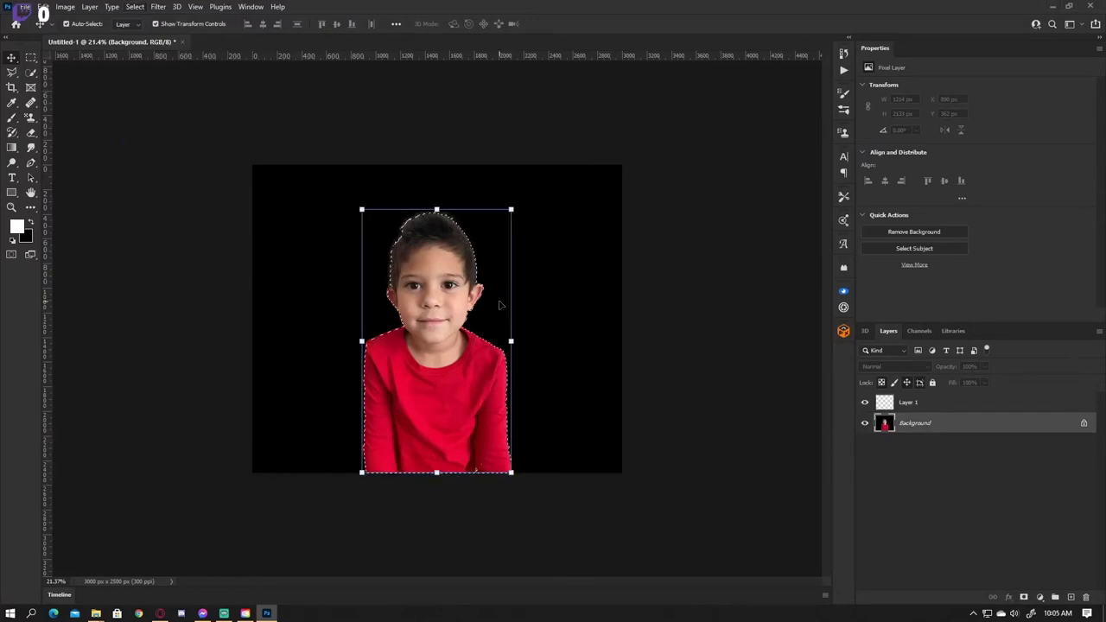
With Layer 1 active, set the foreground colour to yellow c7b410
{"action": "left_click", "coordinate": [882, 404]}
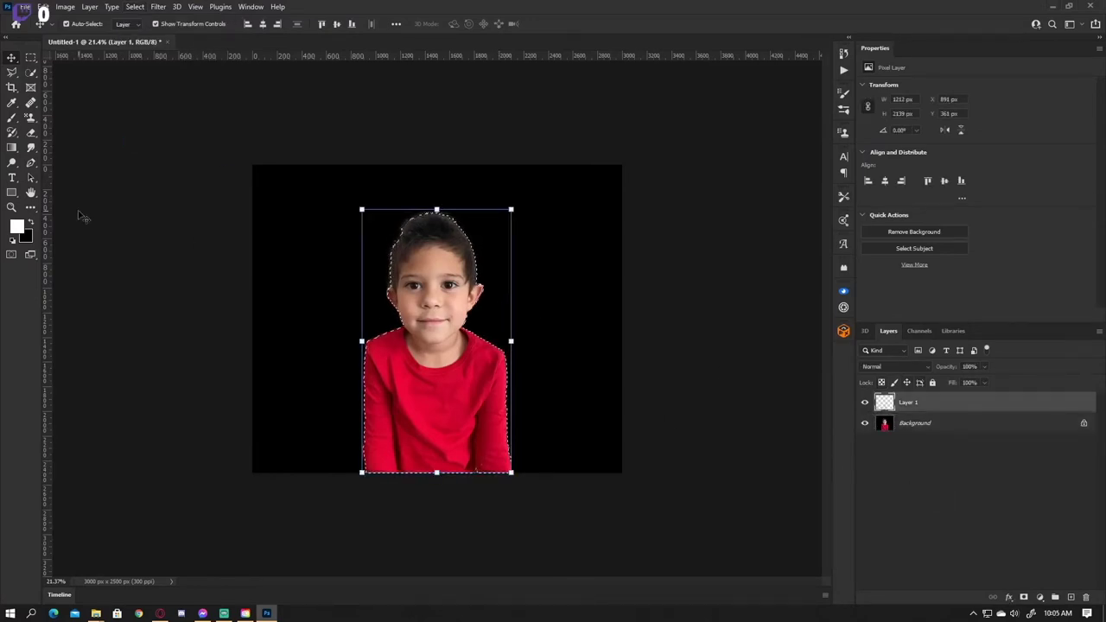
{"action": "left_click", "coordinate": [16, 225]}
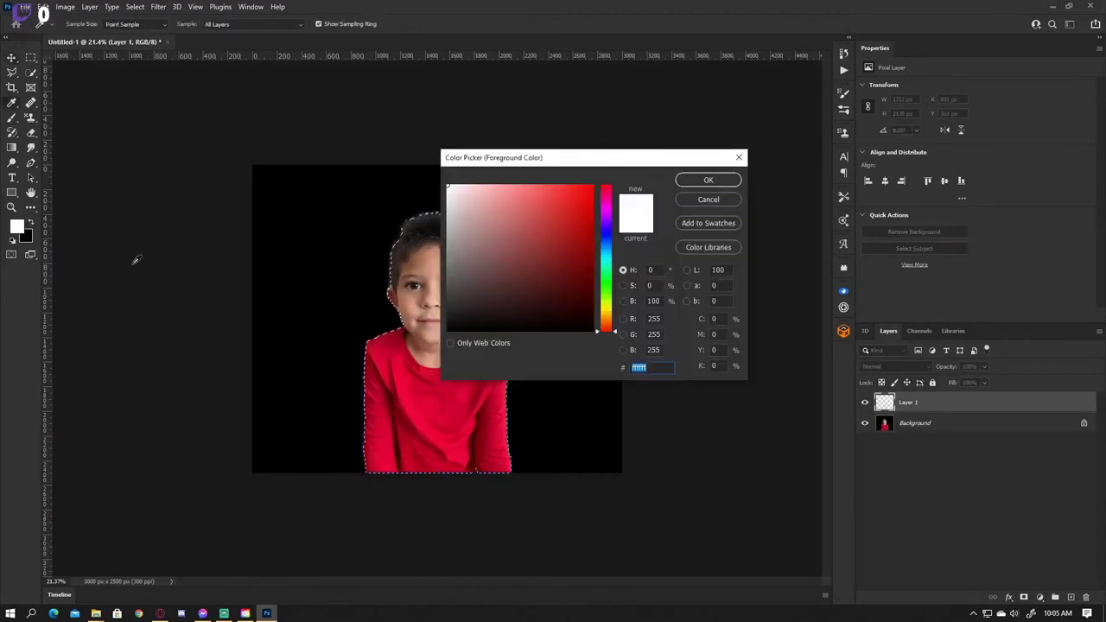
{"action": "left_click", "coordinate": [608, 309]}
{"action": "left_click_drag", "start_coordinate": [583, 213], "coordinate": [579, 196]}
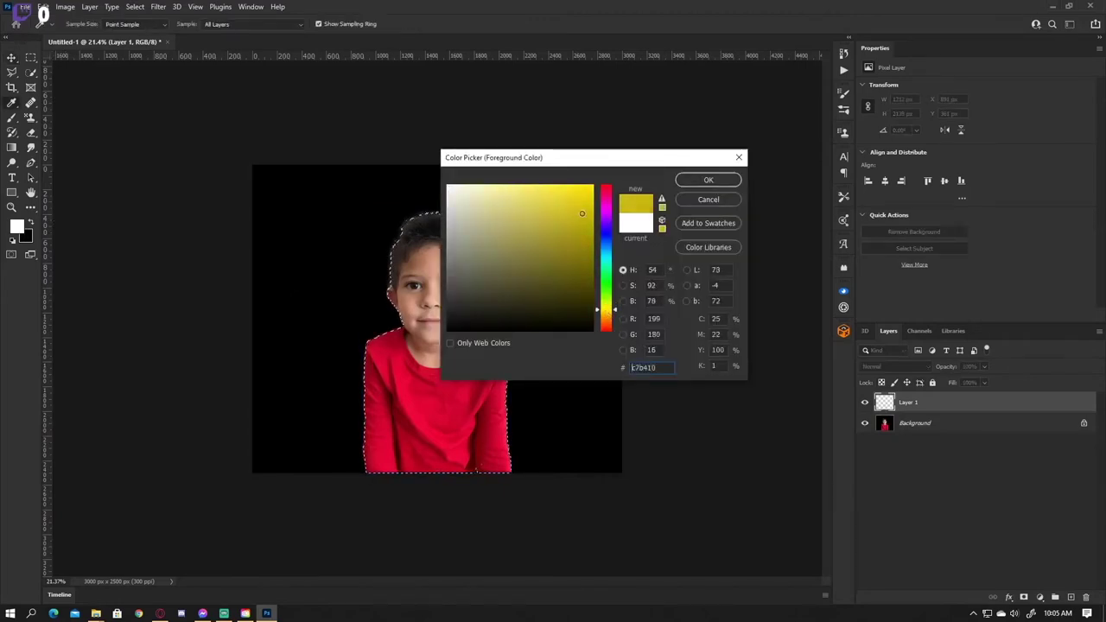
{"action": "left_click", "coordinate": [698, 183]}
Brush yellow over the selected silhouette on Layer 1 and rename the layer 'Starting Selection'
{"action": "key", "text": "v"}
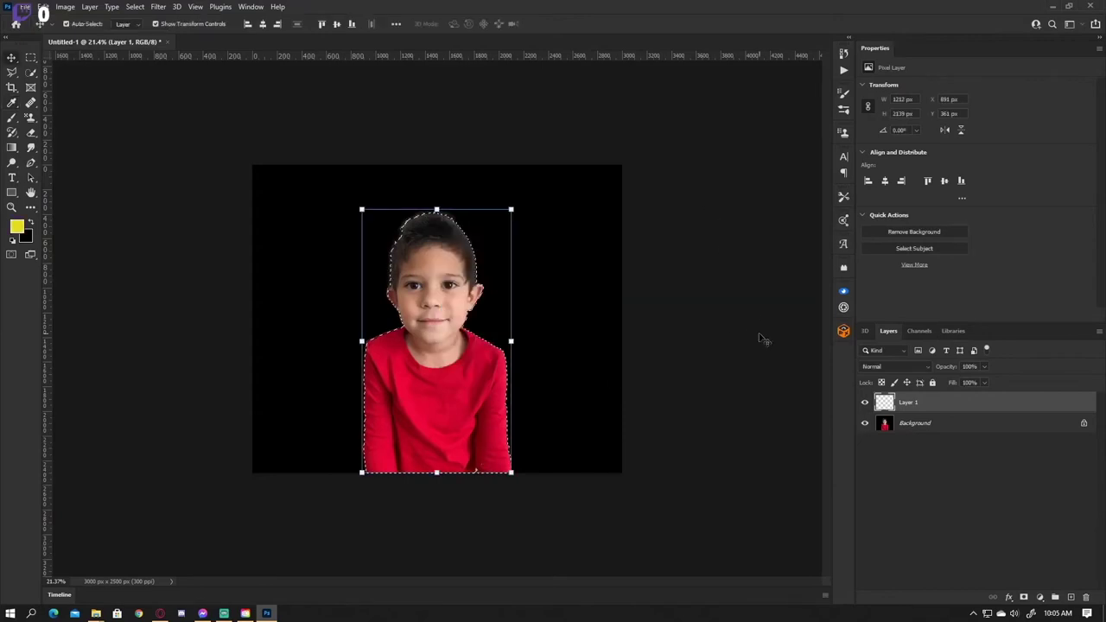
{"action": "left_click", "coordinate": [13, 122]}
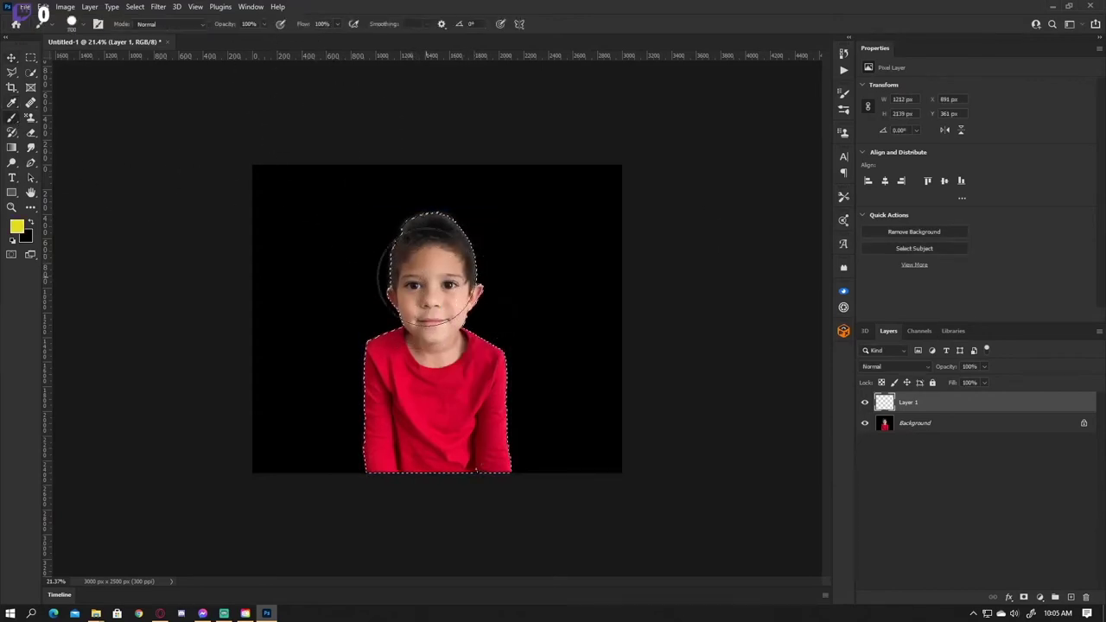
{"action": "mouse_move", "coordinate": [433, 242]}
{"action": "left_mouse_down"}
{"action": "mouse_move", "coordinate": [371, 441]}
{"action": "mouse_move", "coordinate": [469, 395]}
{"action": "mouse_move", "coordinate": [489, 444]}
{"action": "left_mouse_up"}
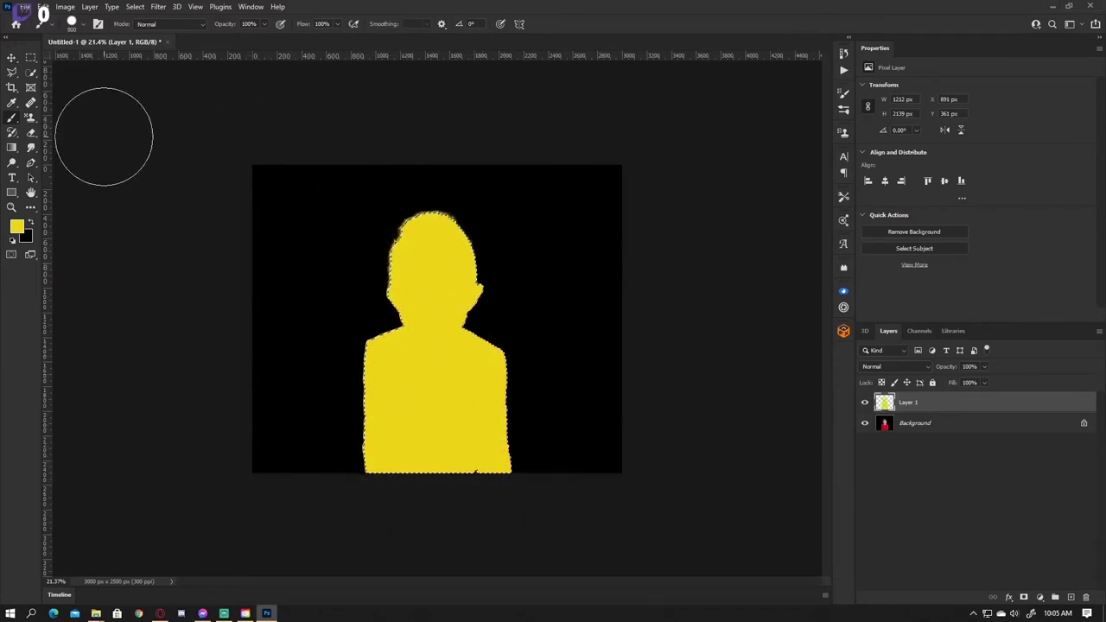
{"action": "double_click", "coordinate": [908, 402]}
{"action": "type", "text": "Starting Selection"}
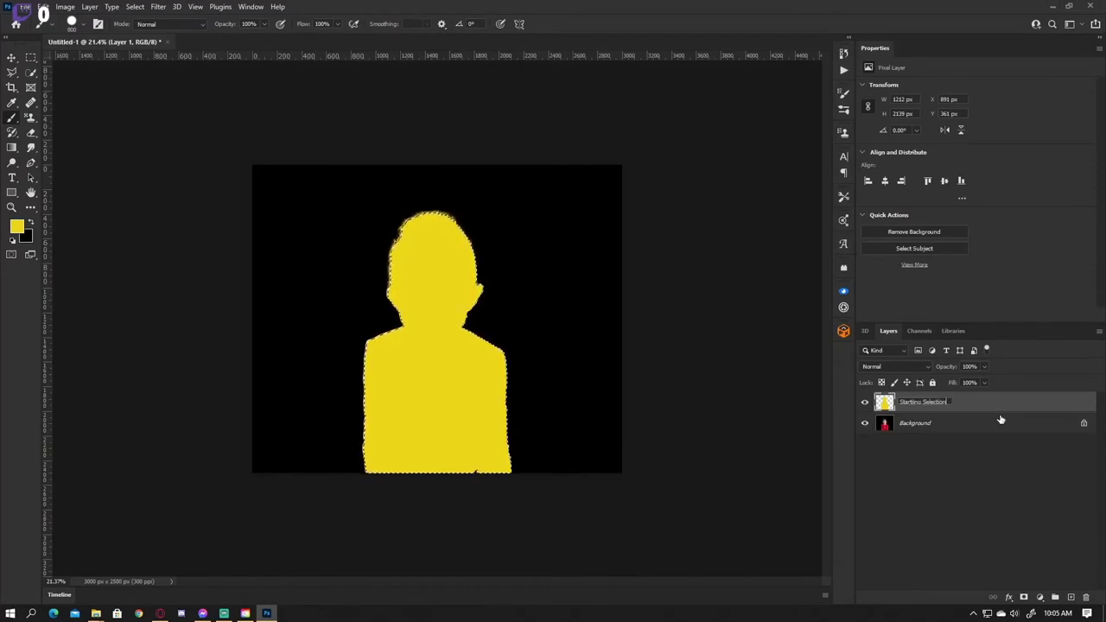
{"action": "key", "text": "Return"}
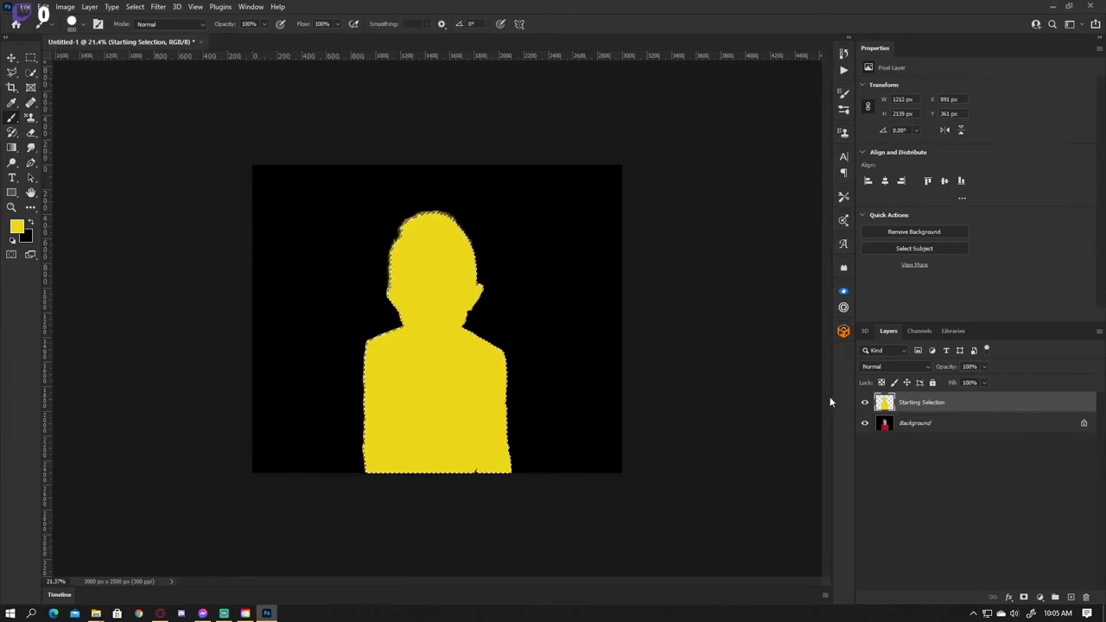
{"action": "left_click", "coordinate": [31, 75]}
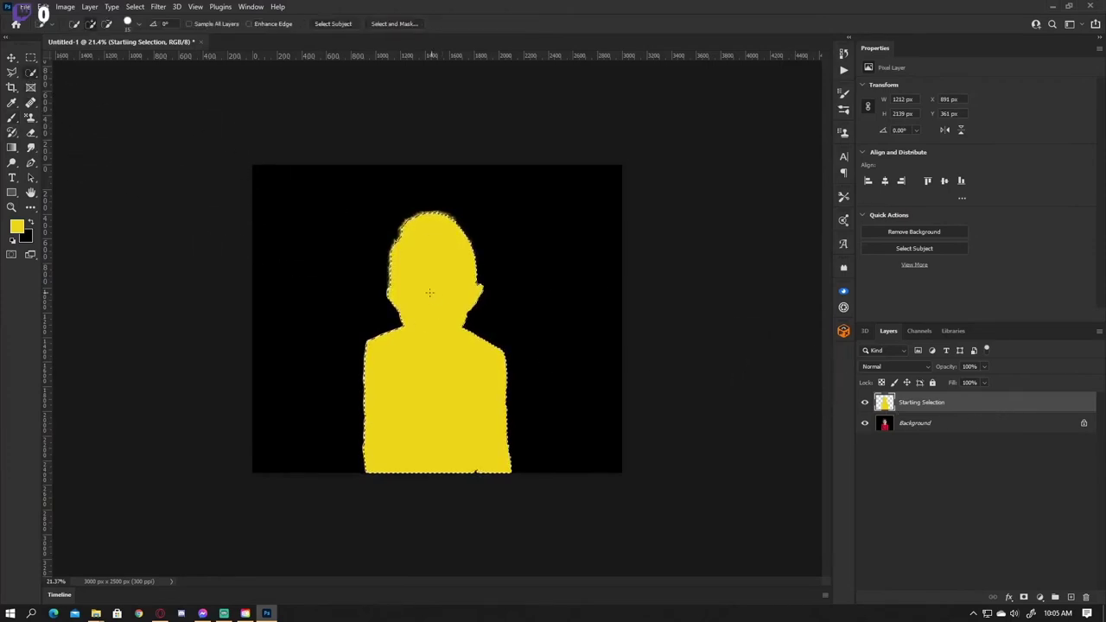
Deselect the silhouette and run File > Scripts > Load Files into Stack
{"action": "right_click", "coordinate": [429, 294]}
{"action": "left_click", "coordinate": [450, 298]}
{"action": "left_click", "coordinate": [27, 9]}
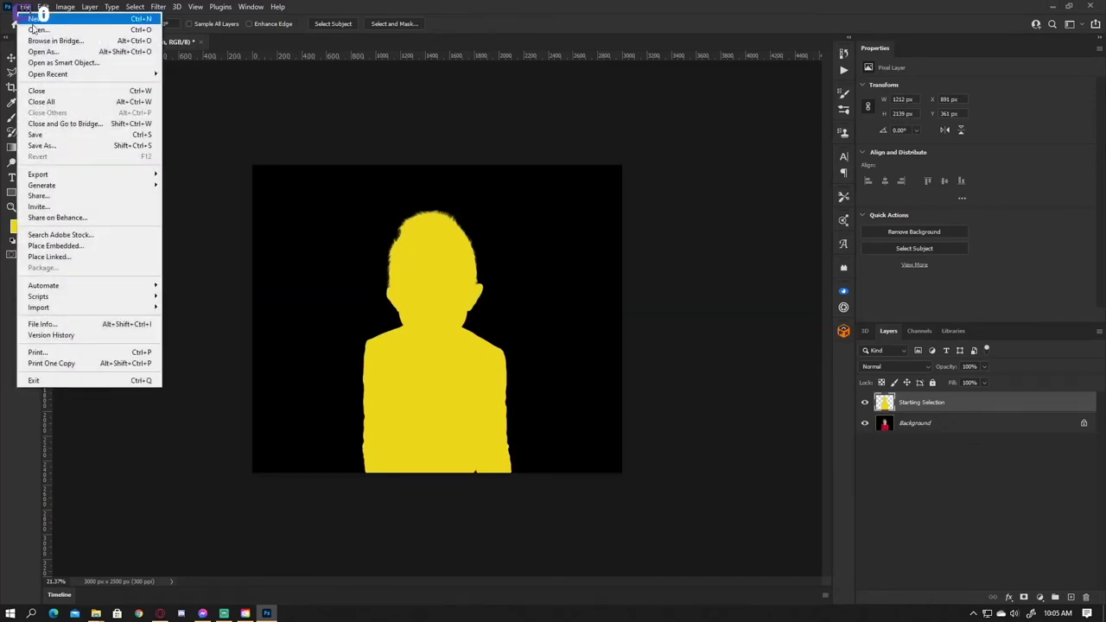
{"action": "mouse_move", "coordinate": [86, 297]}
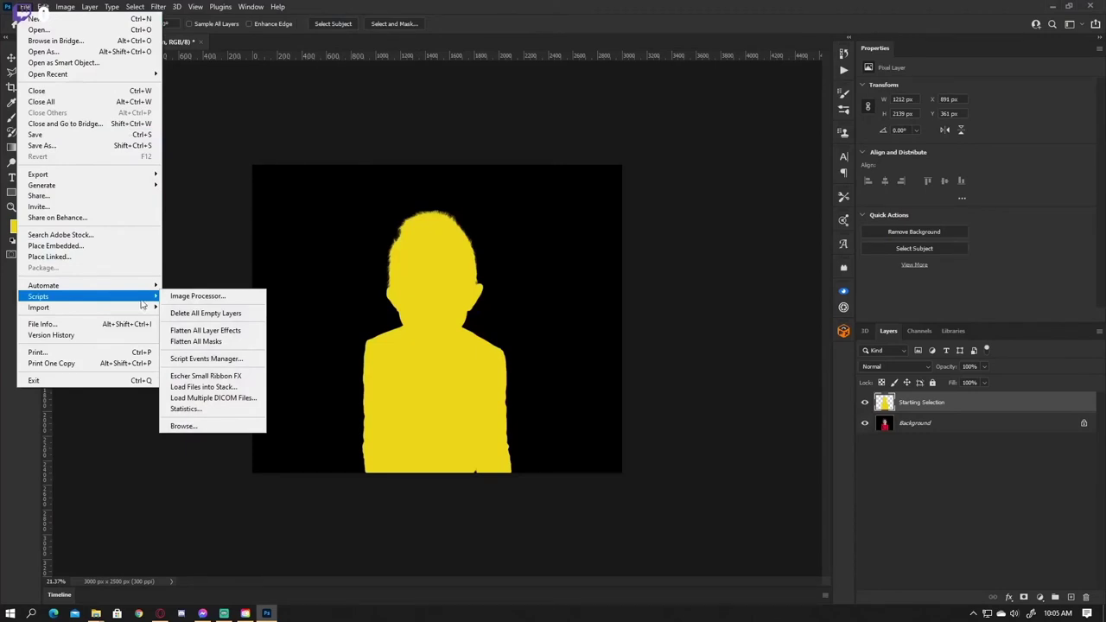
{"action": "left_click", "coordinate": [236, 388]}
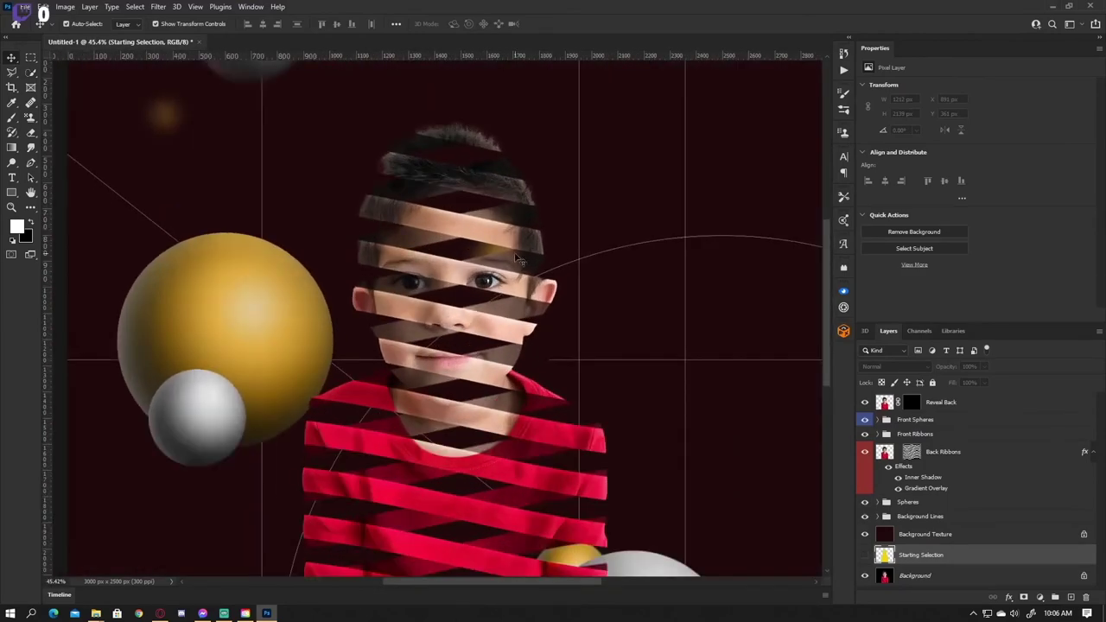
Pan and zoom to inspect the finished ribbon composite from the boy's hair to the bottom
{"action": "left_click_drag", "start_coordinate": [612, 279], "coordinate": [632, 119]}
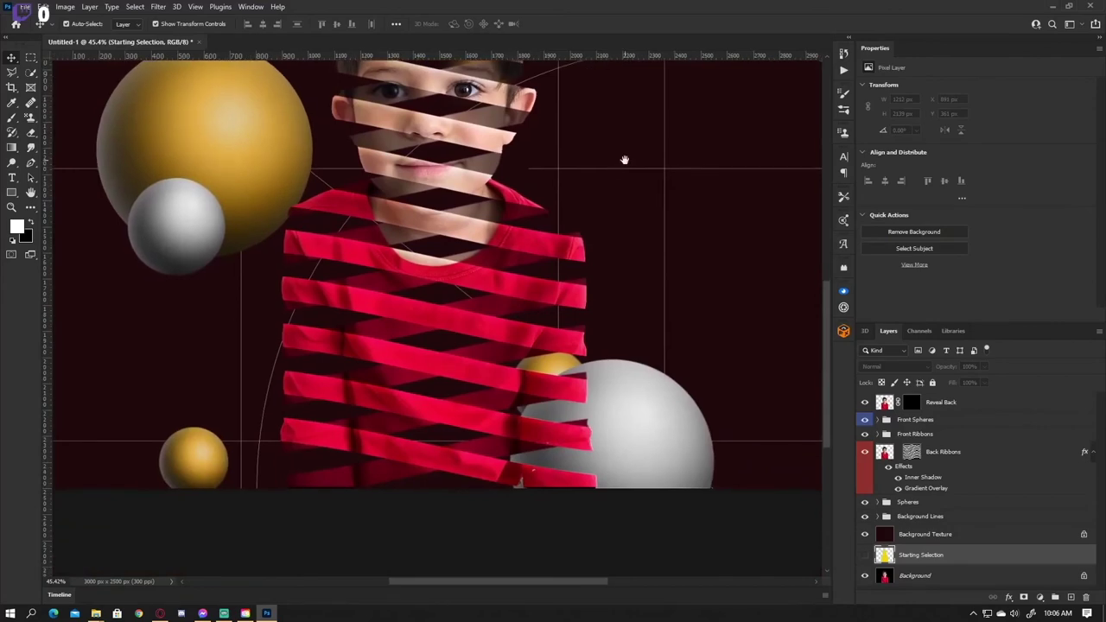
{"action": "left_click_drag", "start_coordinate": [625, 160], "coordinate": [605, 259]}
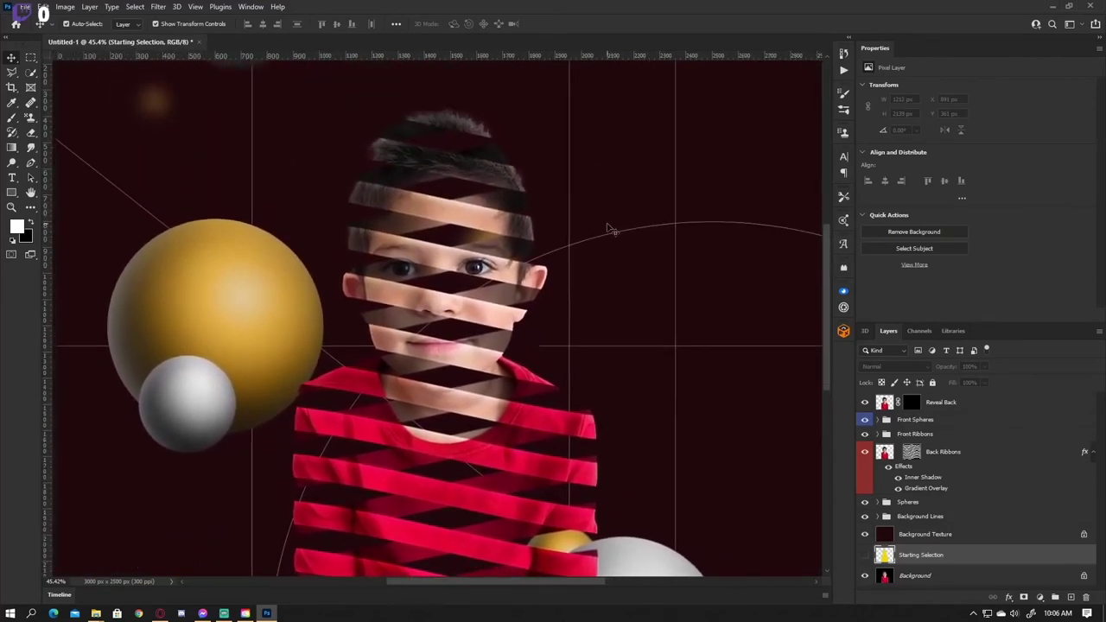
{"action": "scroll", "coordinate": [611, 228], "scroll_direction": "up", "scroll_amount": 2}
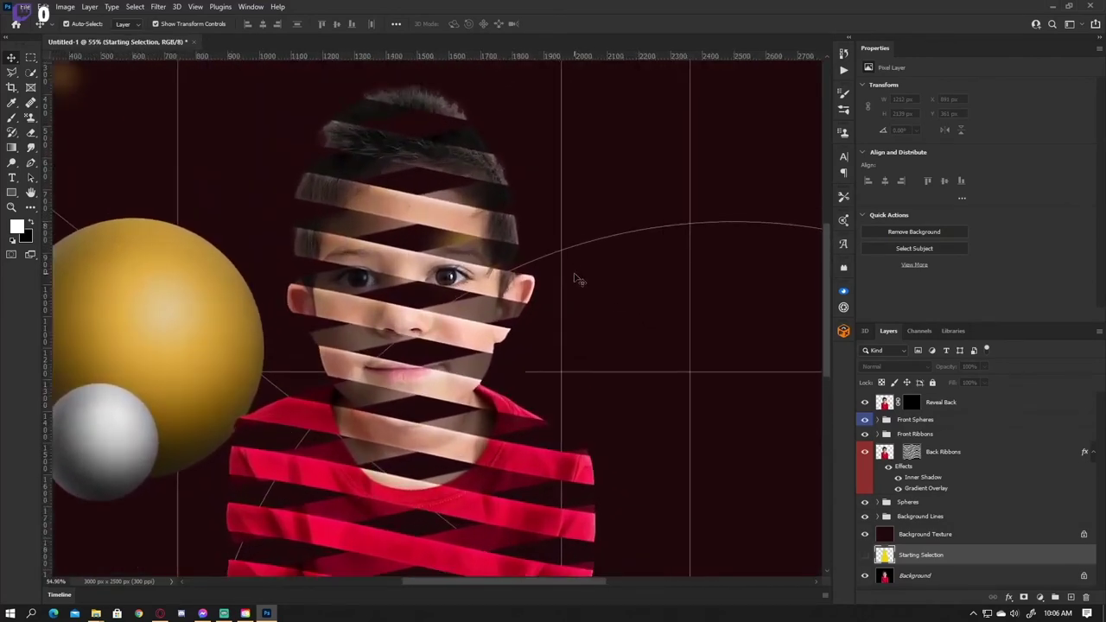
{"action": "scroll", "coordinate": [577, 279], "scroll_direction": "down", "scroll_amount": 2}
{"action": "scroll", "coordinate": [577, 279], "scroll_direction": "down", "scroll_amount": 2}
{"action": "scroll", "coordinate": [578, 279], "scroll_direction": "down", "scroll_amount": 1}
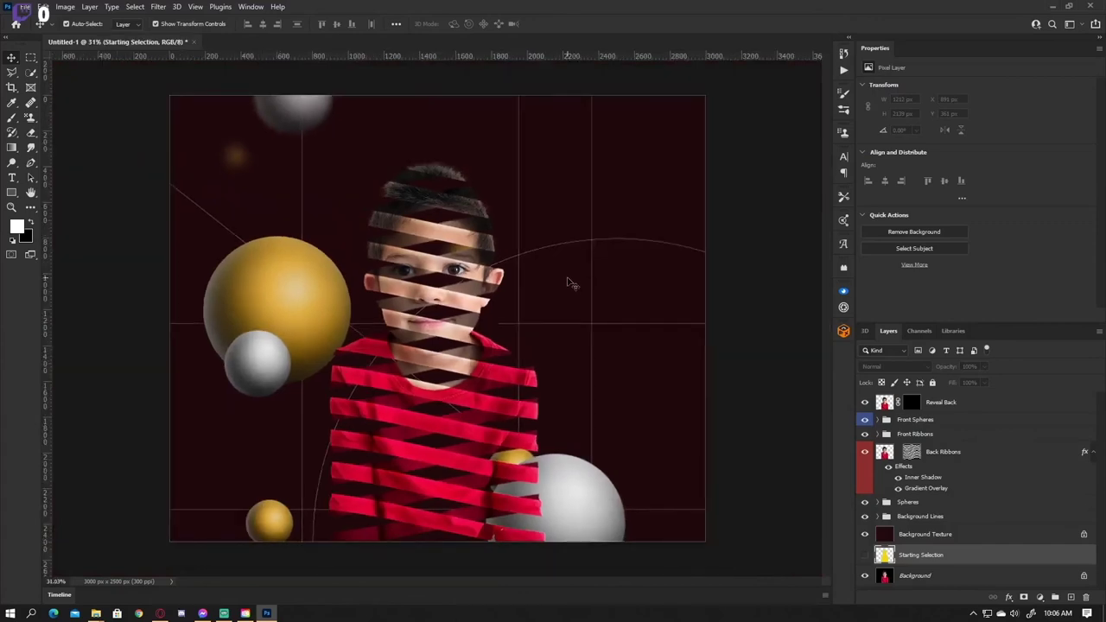